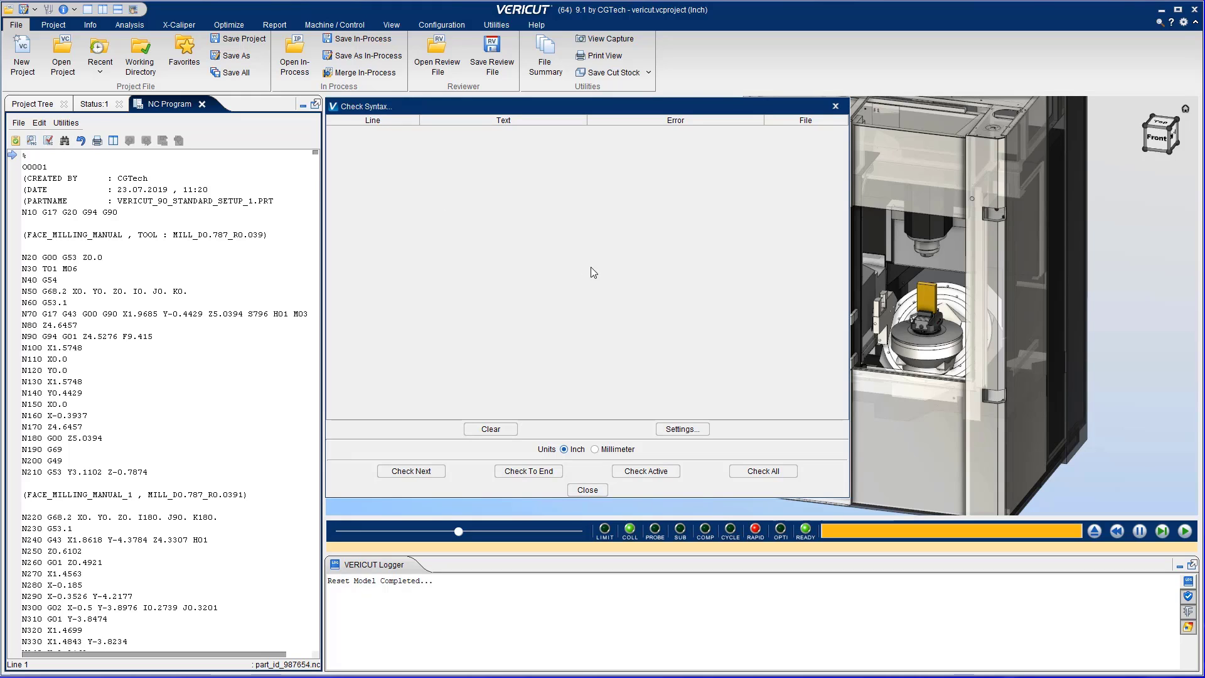
Add a user-defined syntax error condition to the syntax check settings for G43 NOT H and apply it.
left_click(681, 429)
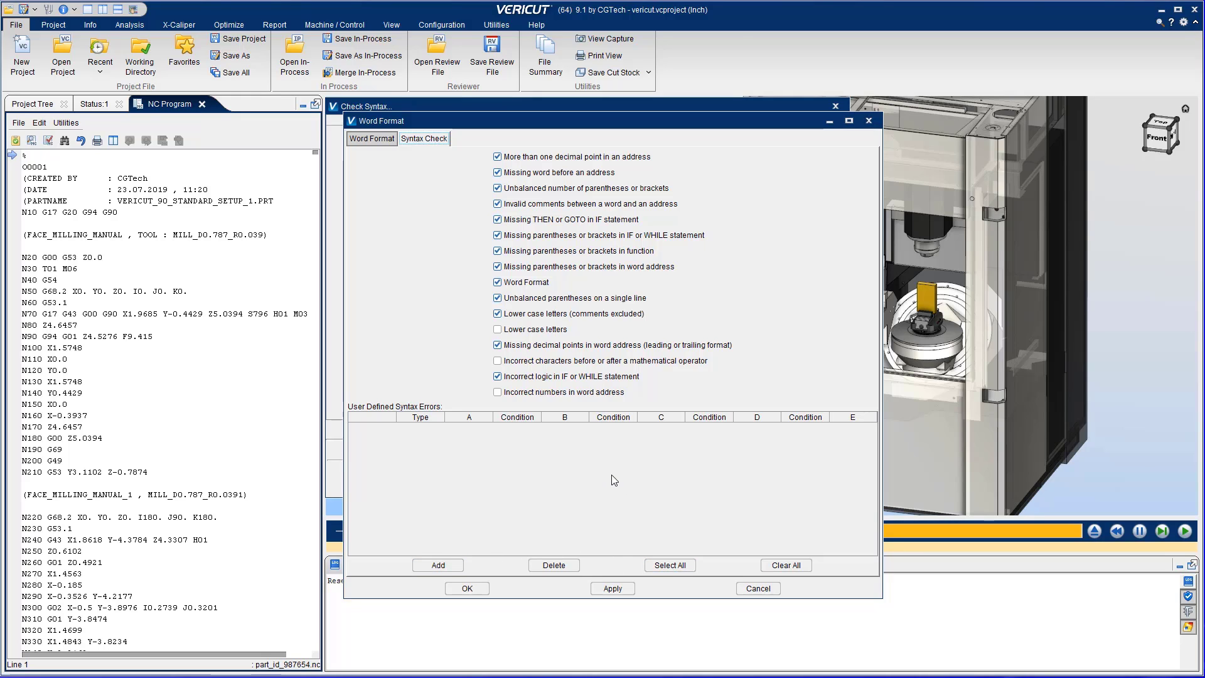
left_click(438, 566)
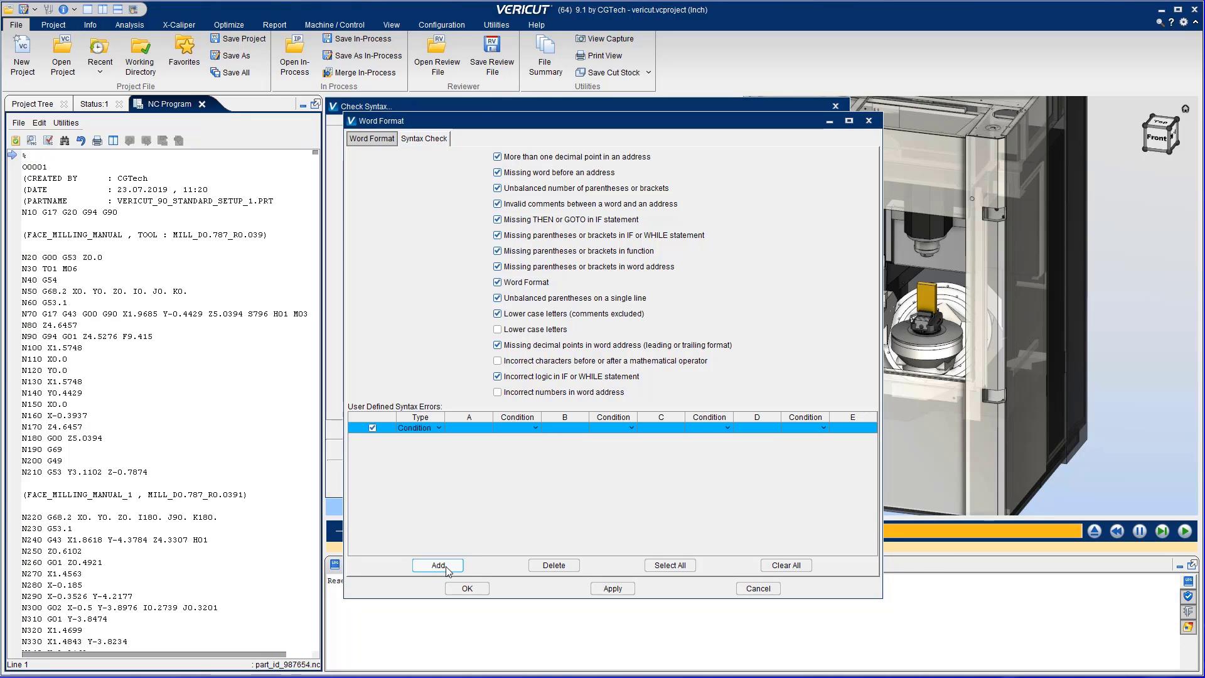
left_click(535, 427)
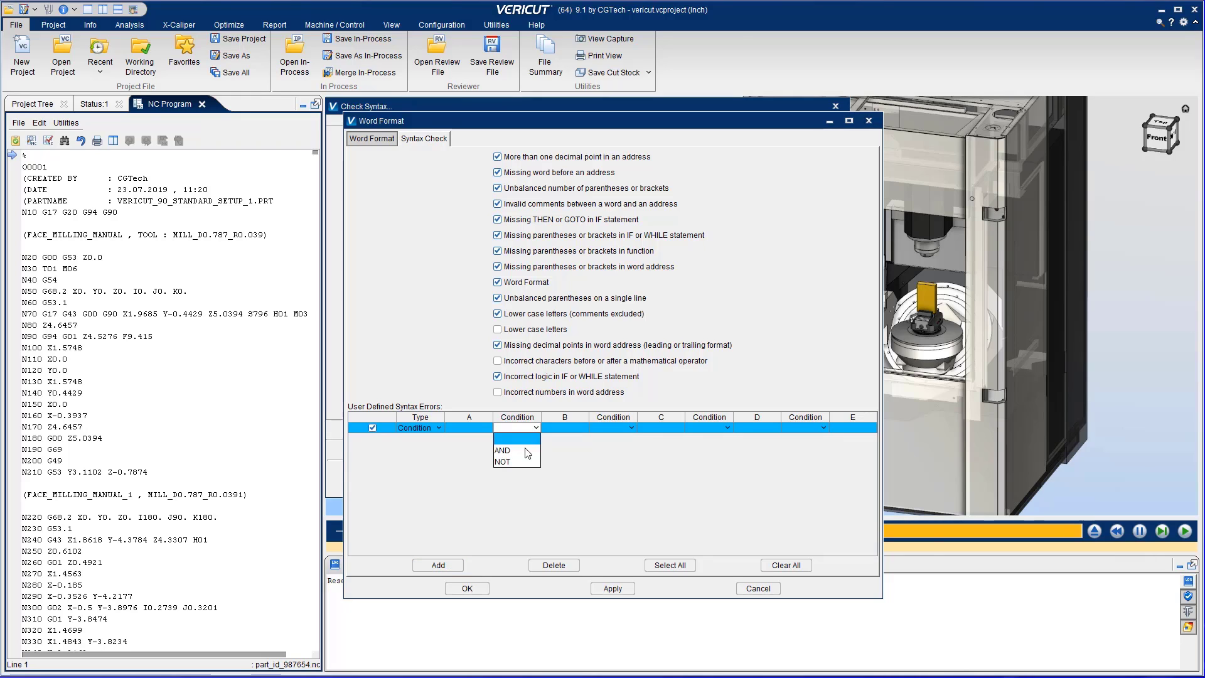
left_click(536, 437)
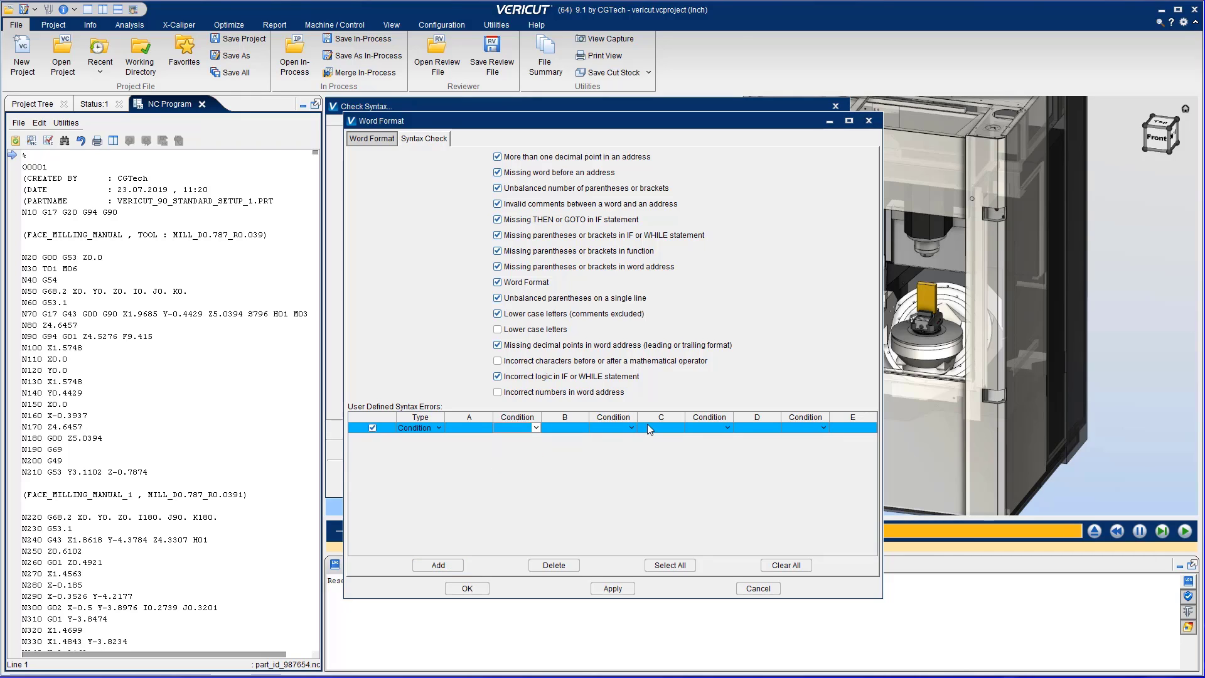
left_click(629, 428)
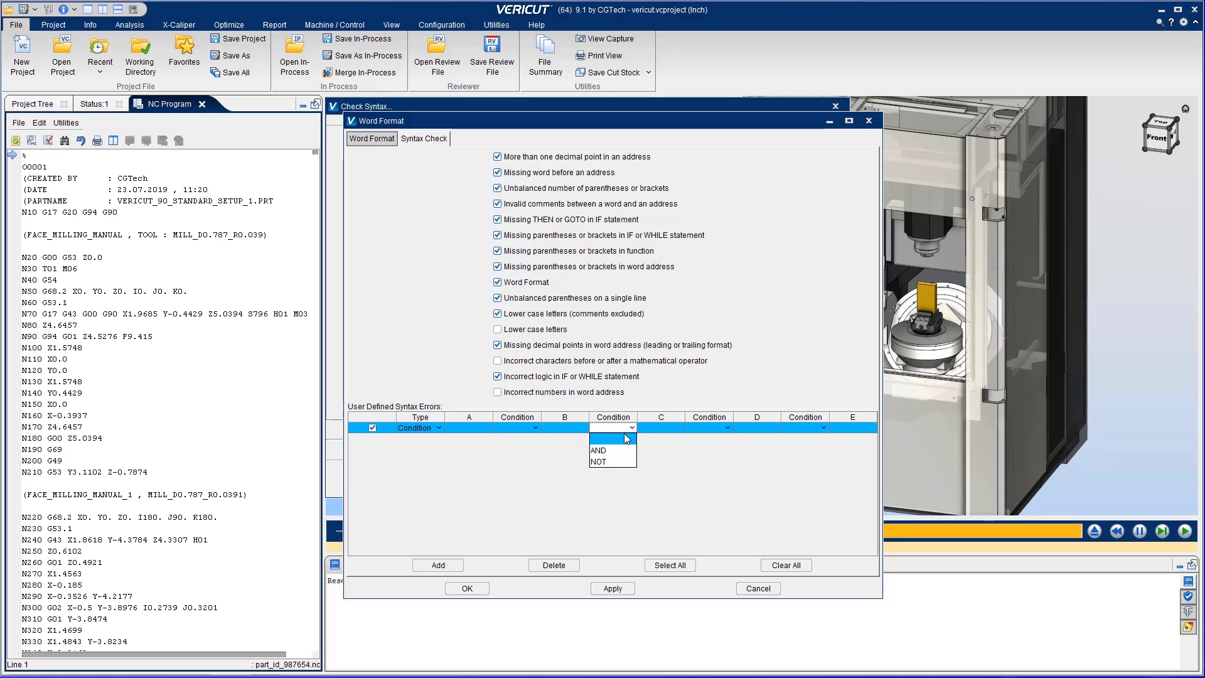
left_click(624, 436)
double_click(467, 427)
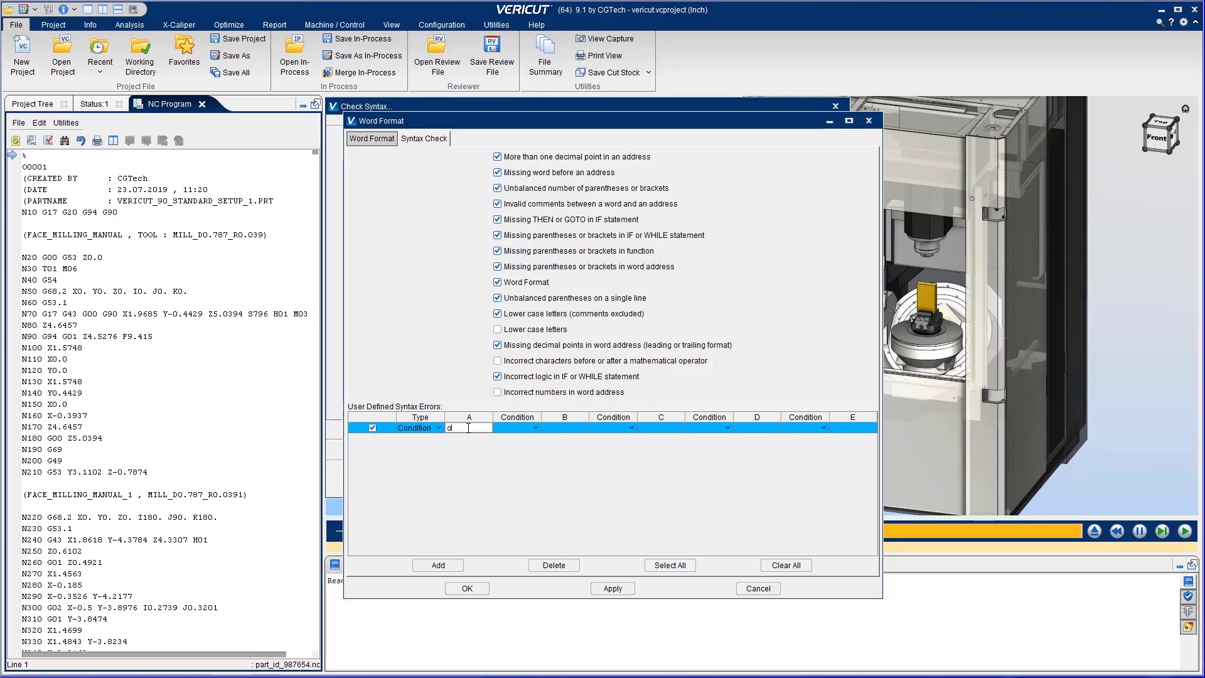
type("G43")
left_click(521, 428)
type("H")
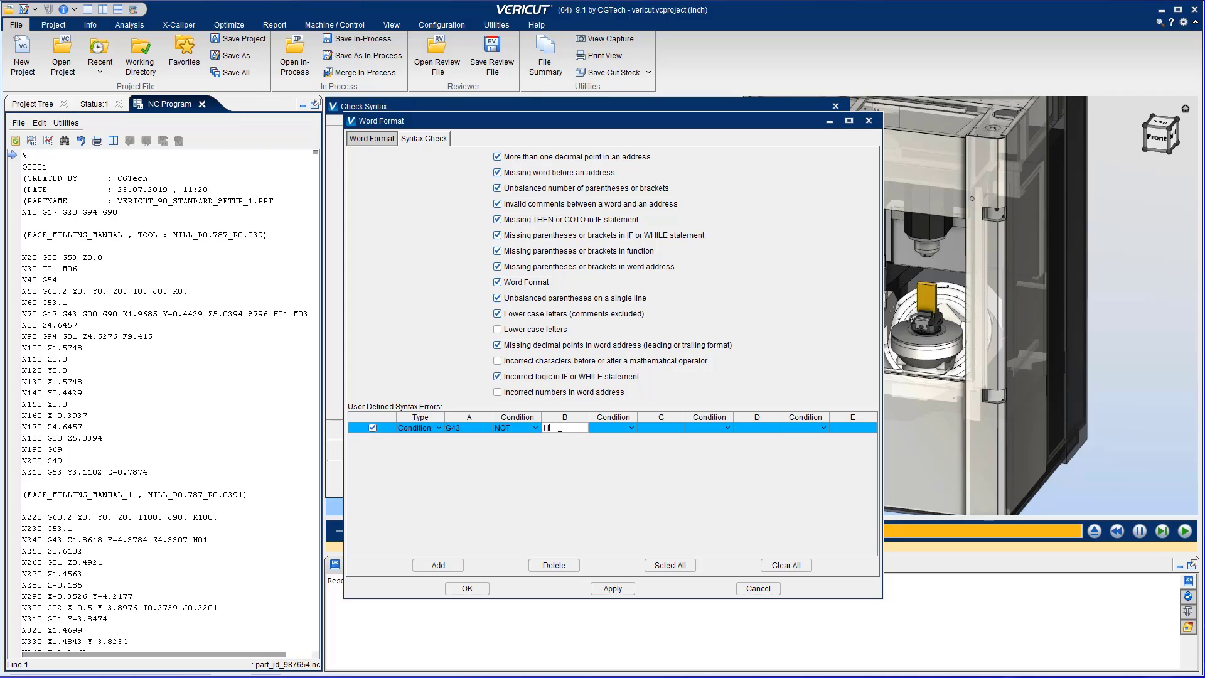
left_click(615, 589)
left_click(445, 565)
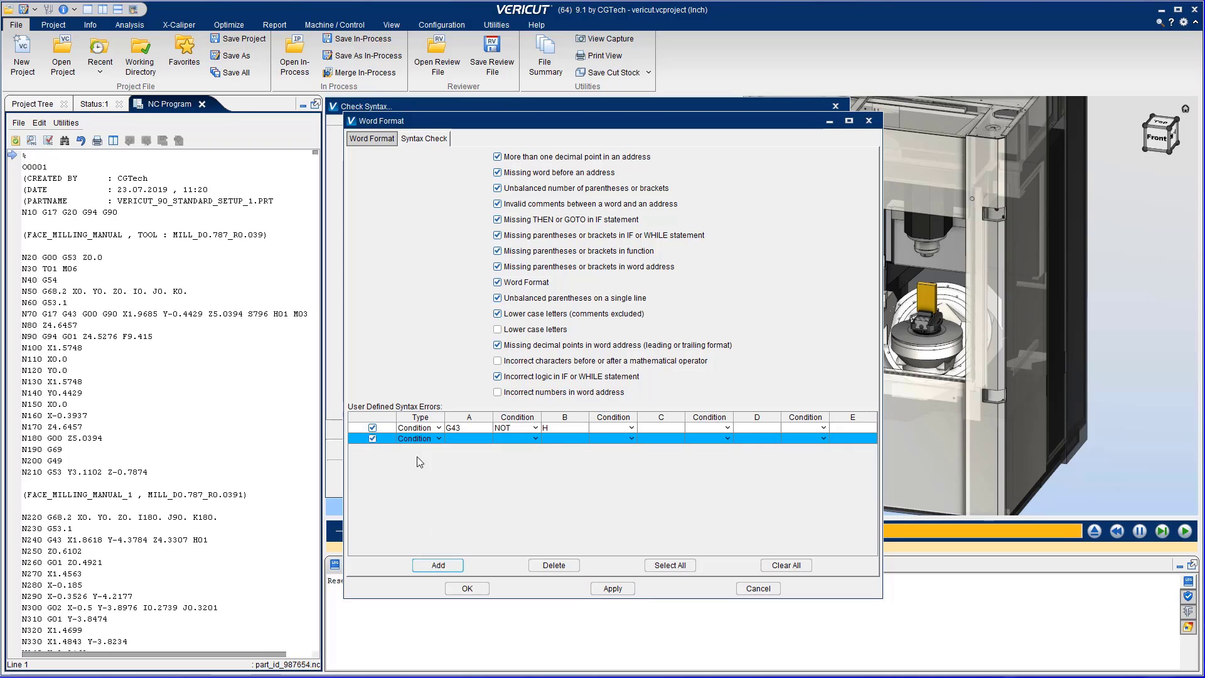
left_click(426, 441)
left_click(430, 457)
type("ml")
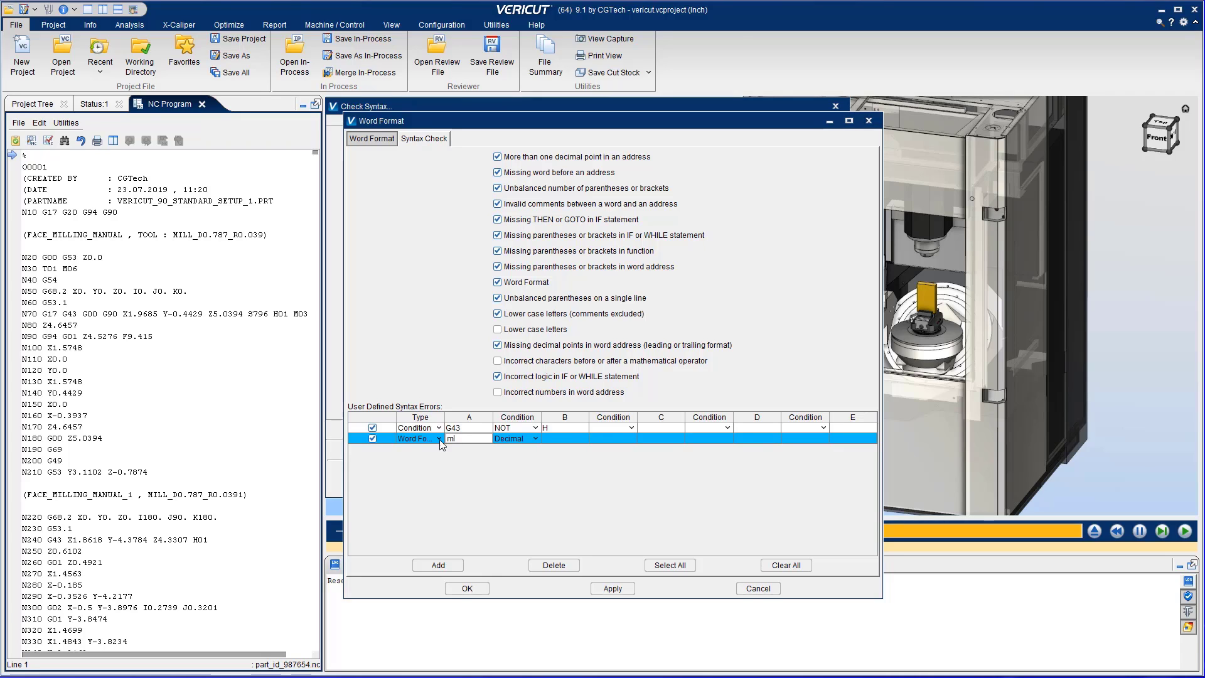
left_click(375, 438)
left_click(554, 565)
Confirm the syntax check settings and check for the next syntax error, followed by a check of all NC programs.
left_click(613, 589)
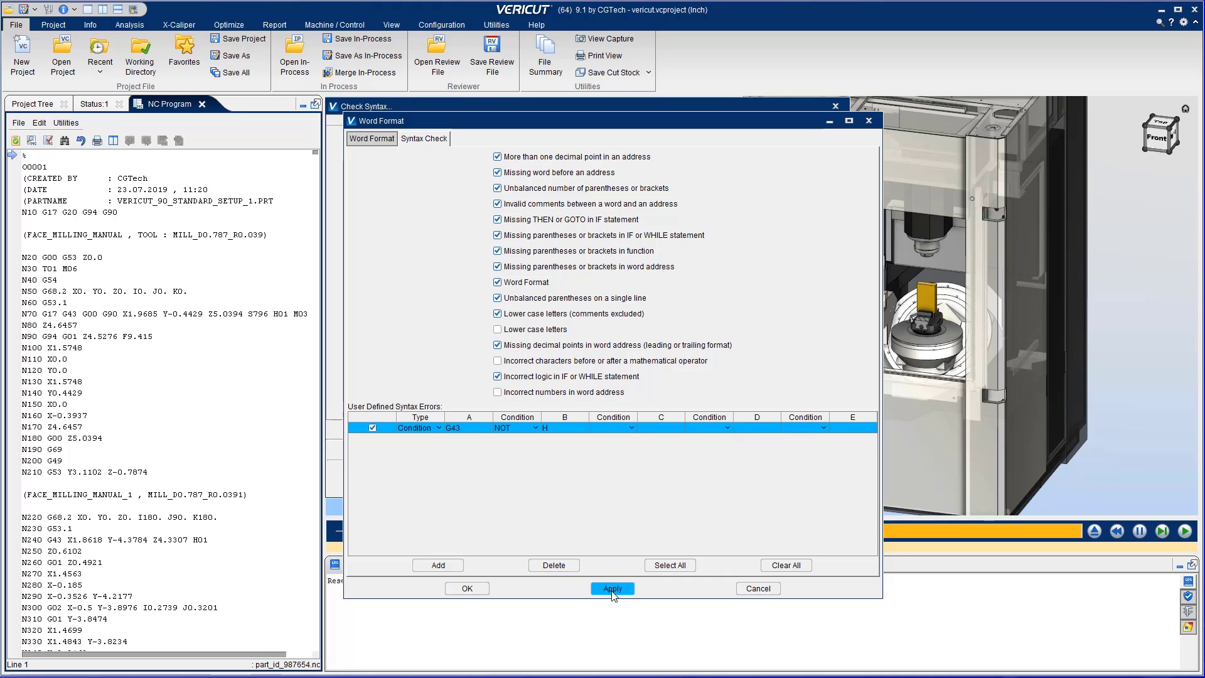
left_click(467, 588)
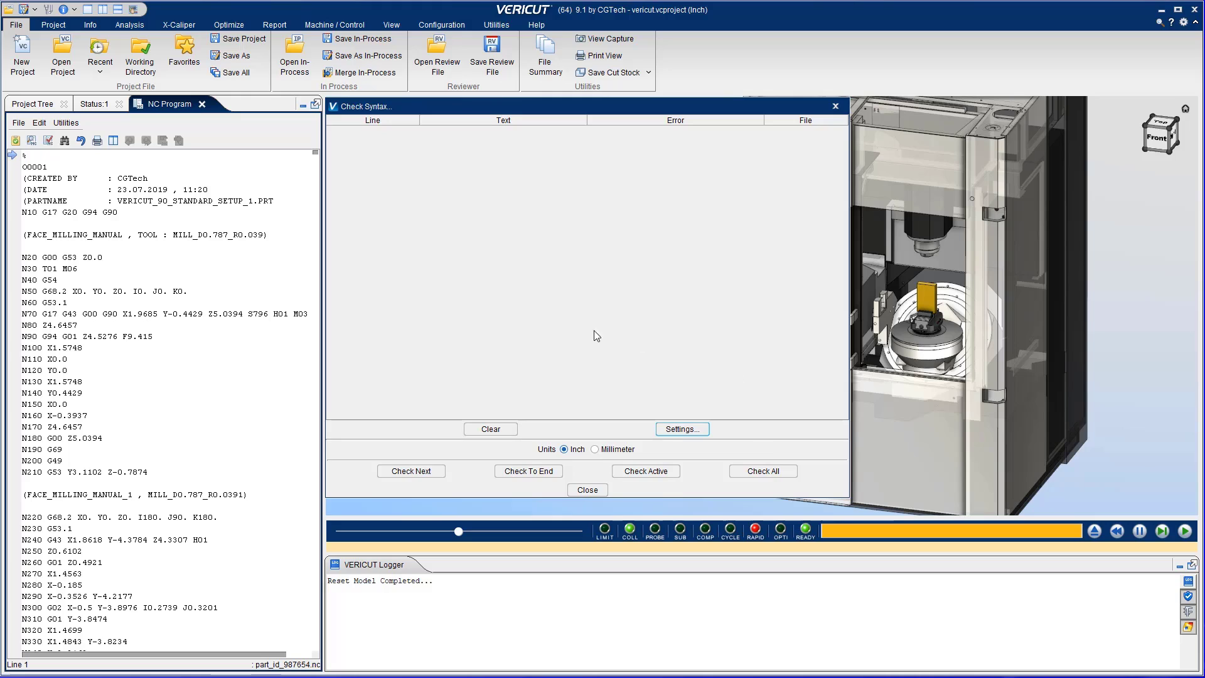
left_click(425, 472)
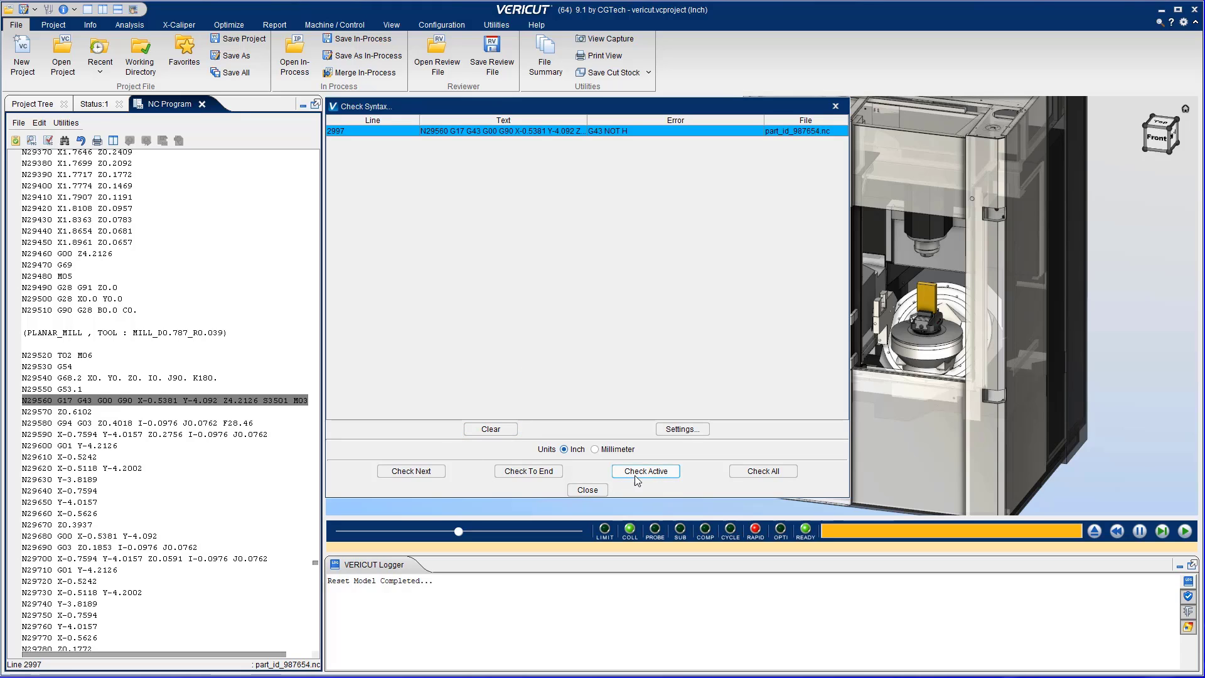
left_click(750, 474)
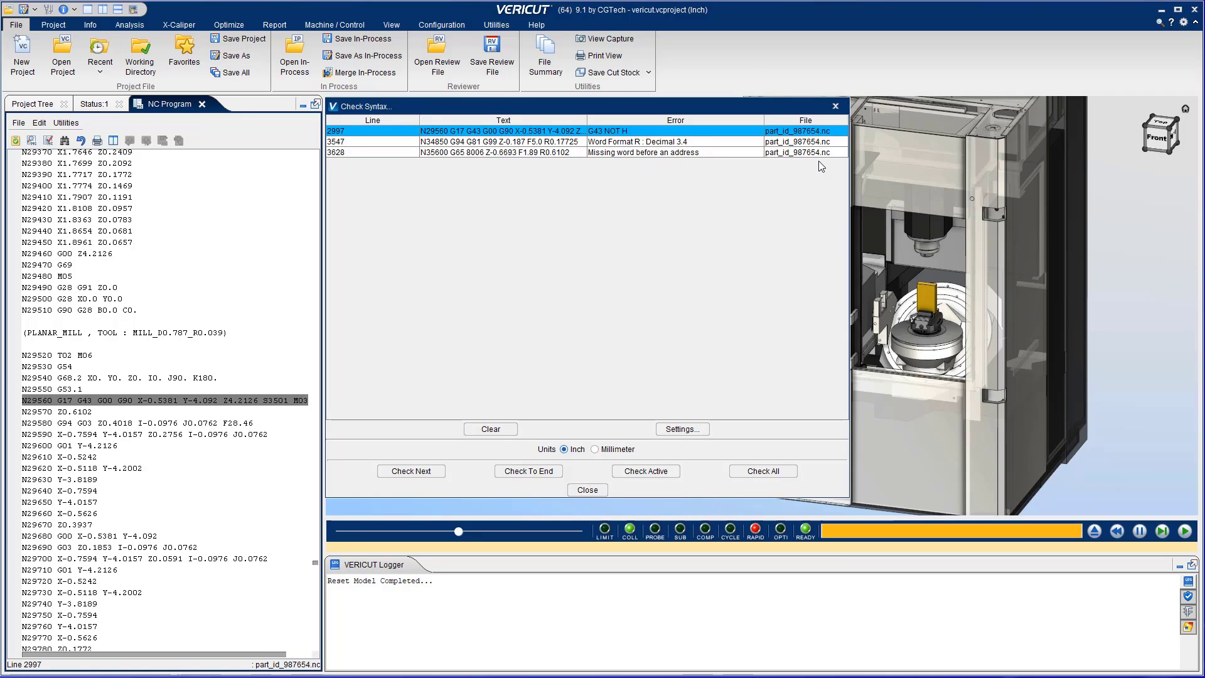
Locate the Word Format R and missing-word errors in the NC program, and clear and close the syntax error list.
left_click(399, 144)
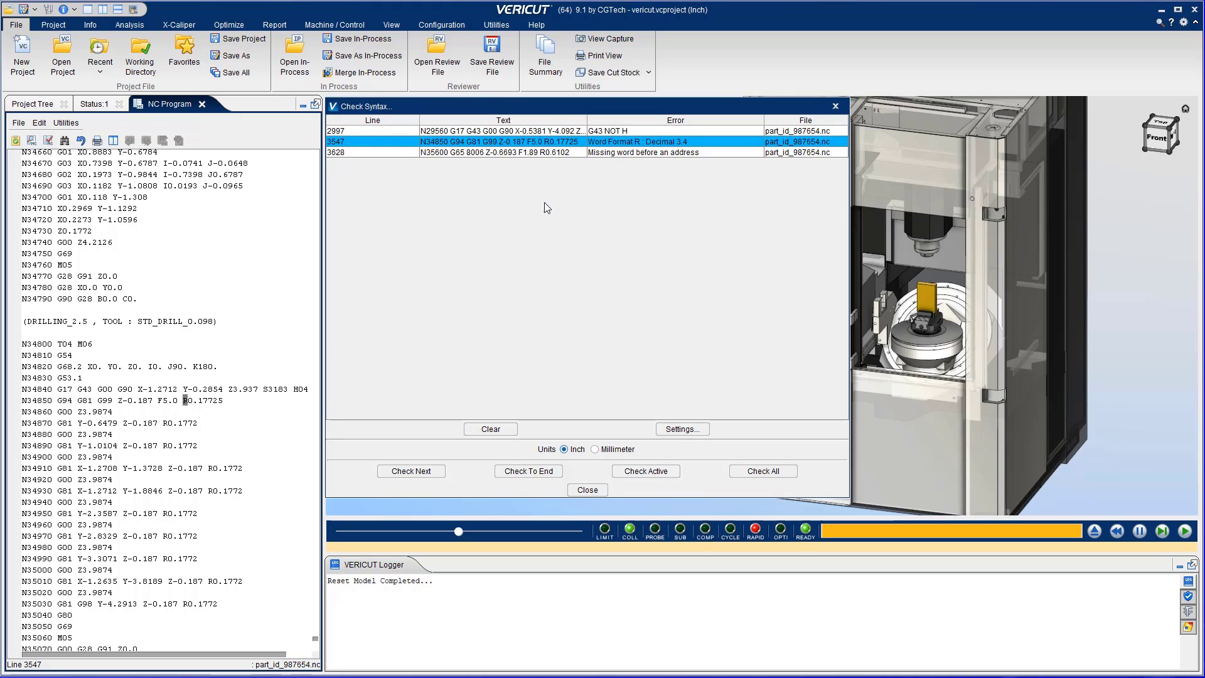
left_click(646, 152)
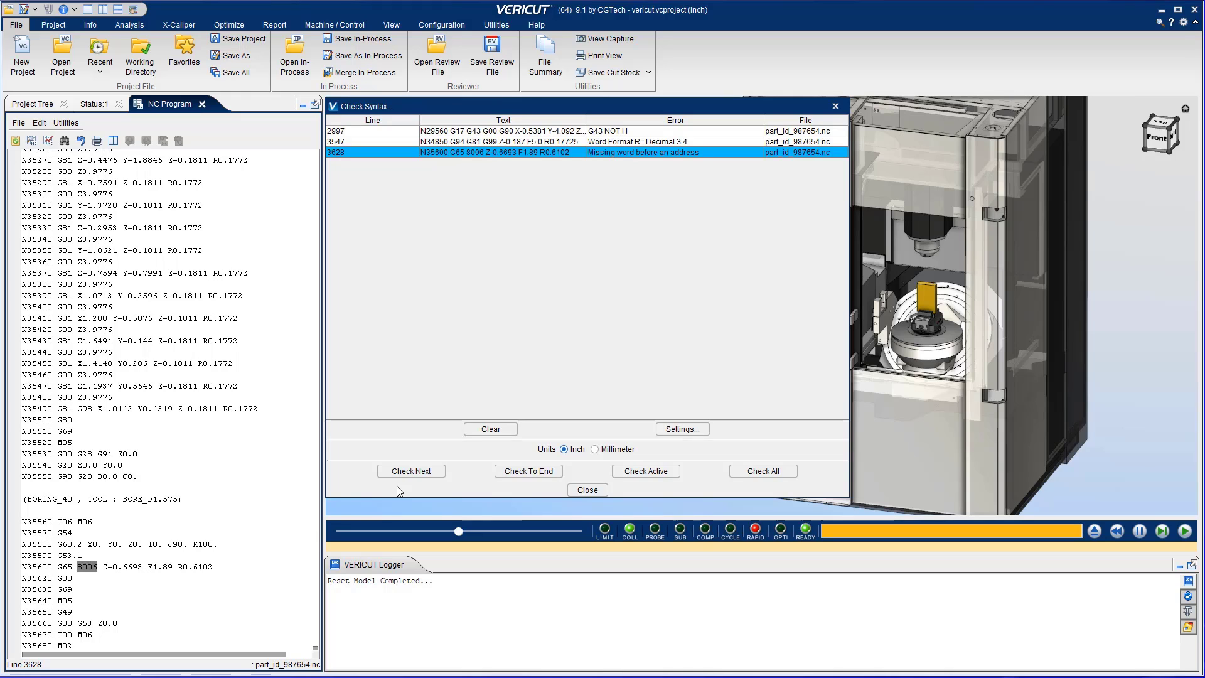
left_click(513, 432)
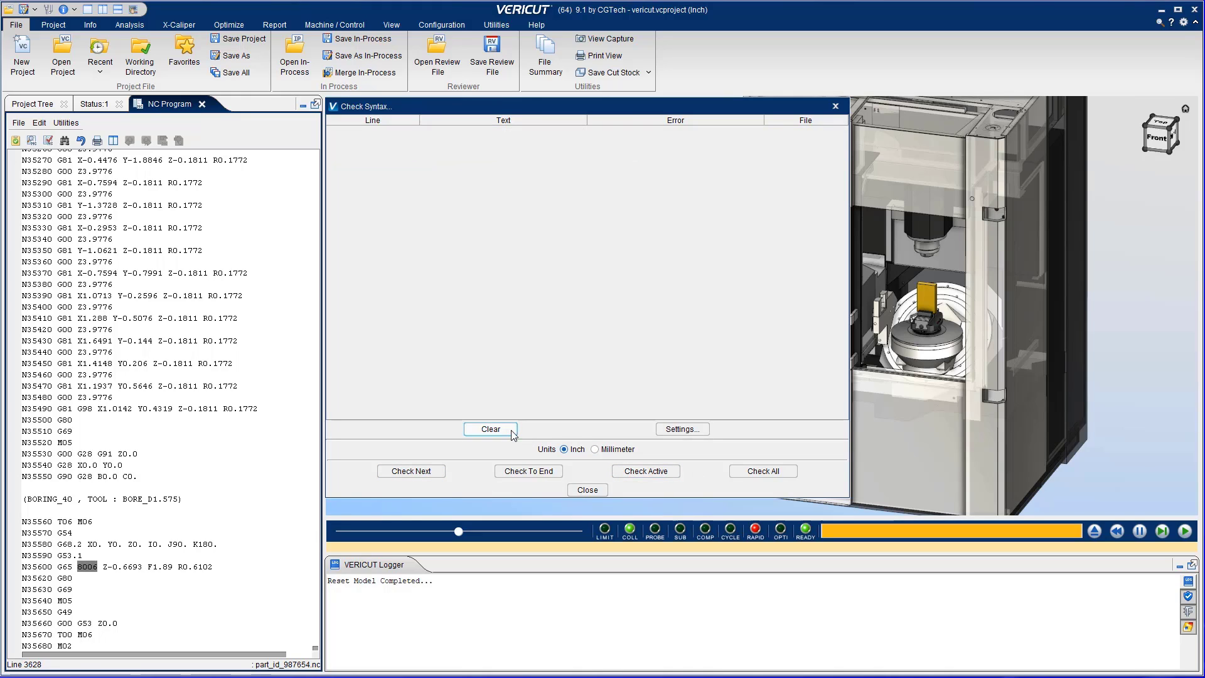
left_click(575, 490)
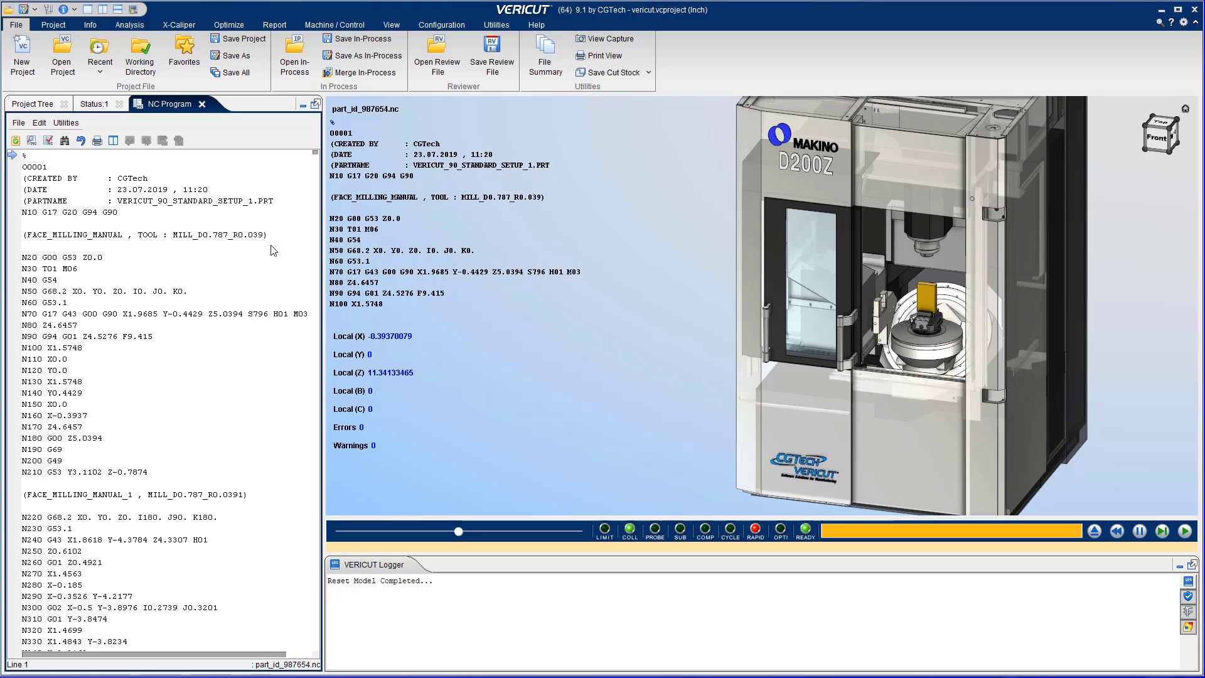
Perform a syntax check of the NC program from the analysis tools and reset the model.
left_click(131, 27)
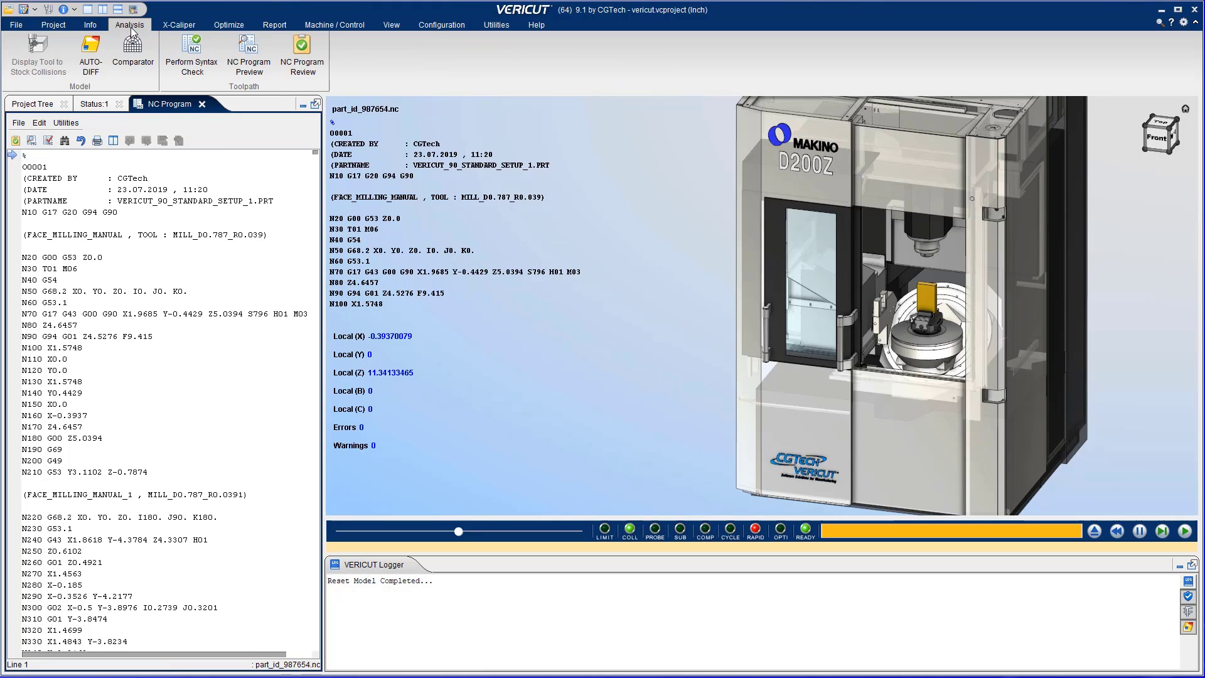
left_click(200, 71)
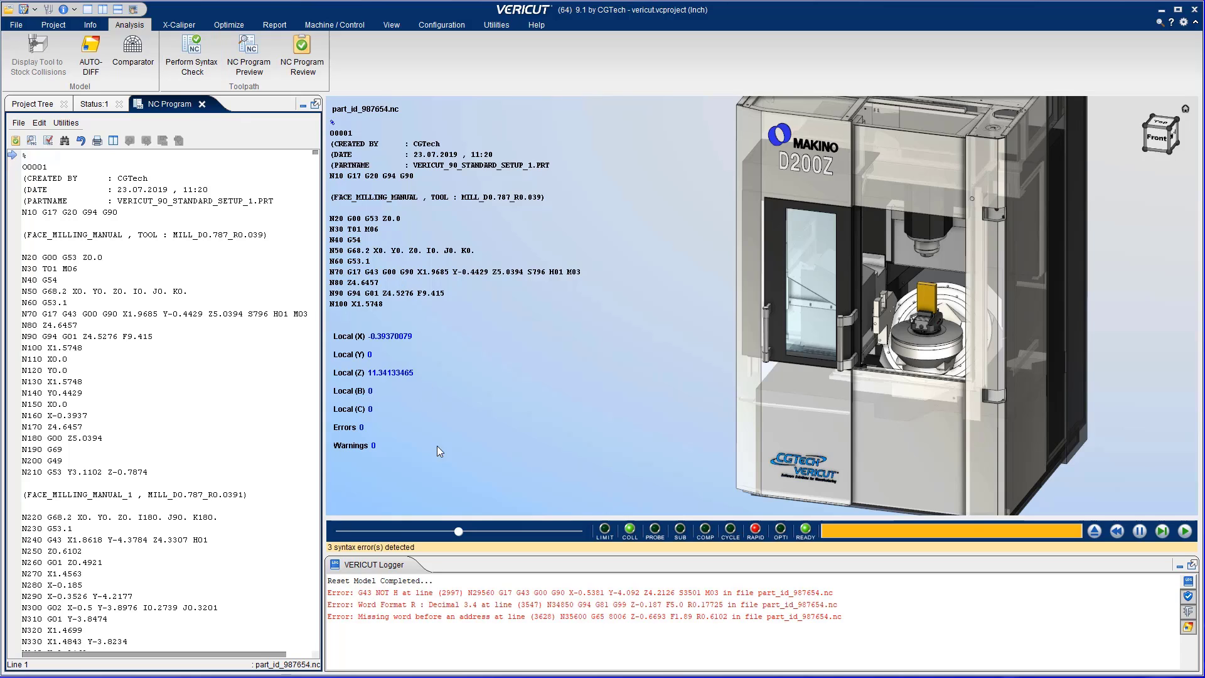
left_click(1095, 532)
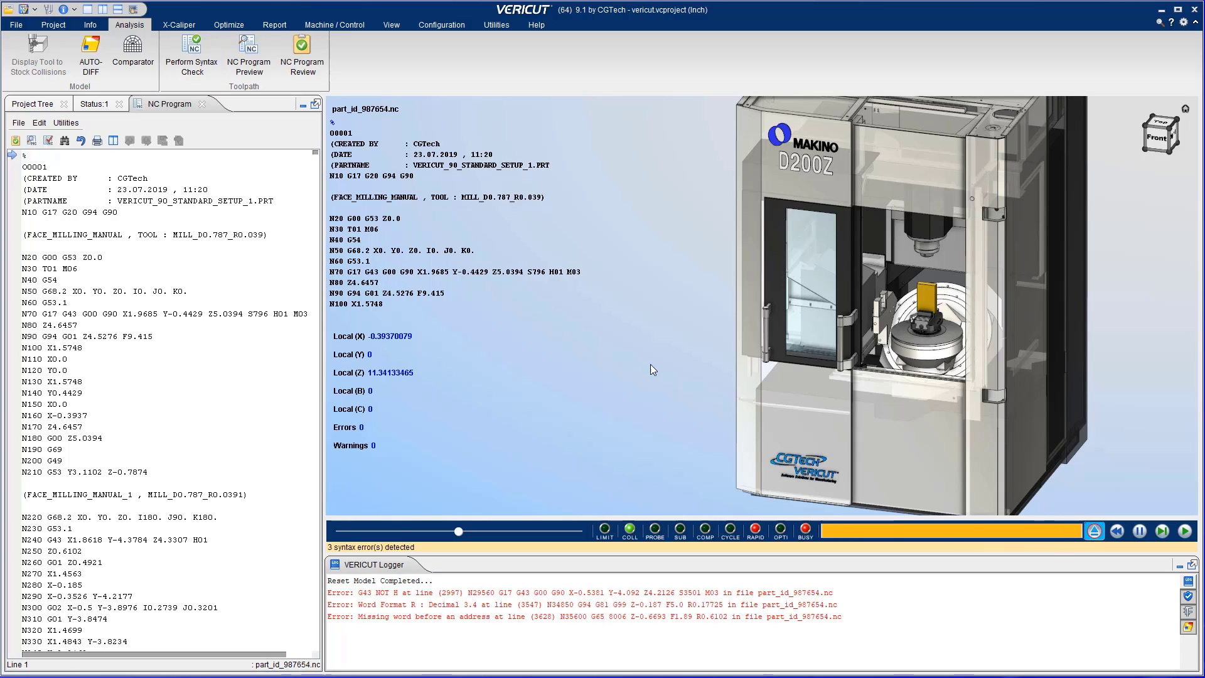
Enable Check Syntax for scanned NC program files in Setup 1's G-Code settings and reset the model.
left_click(32, 104)
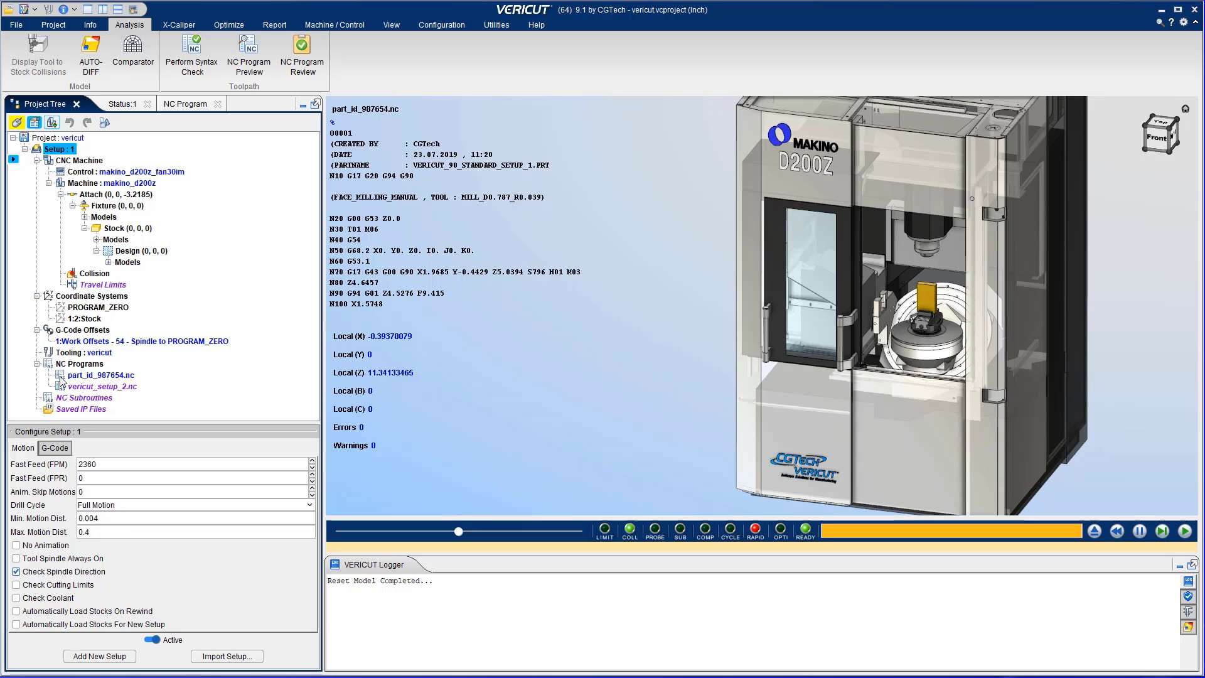
left_click(55, 449)
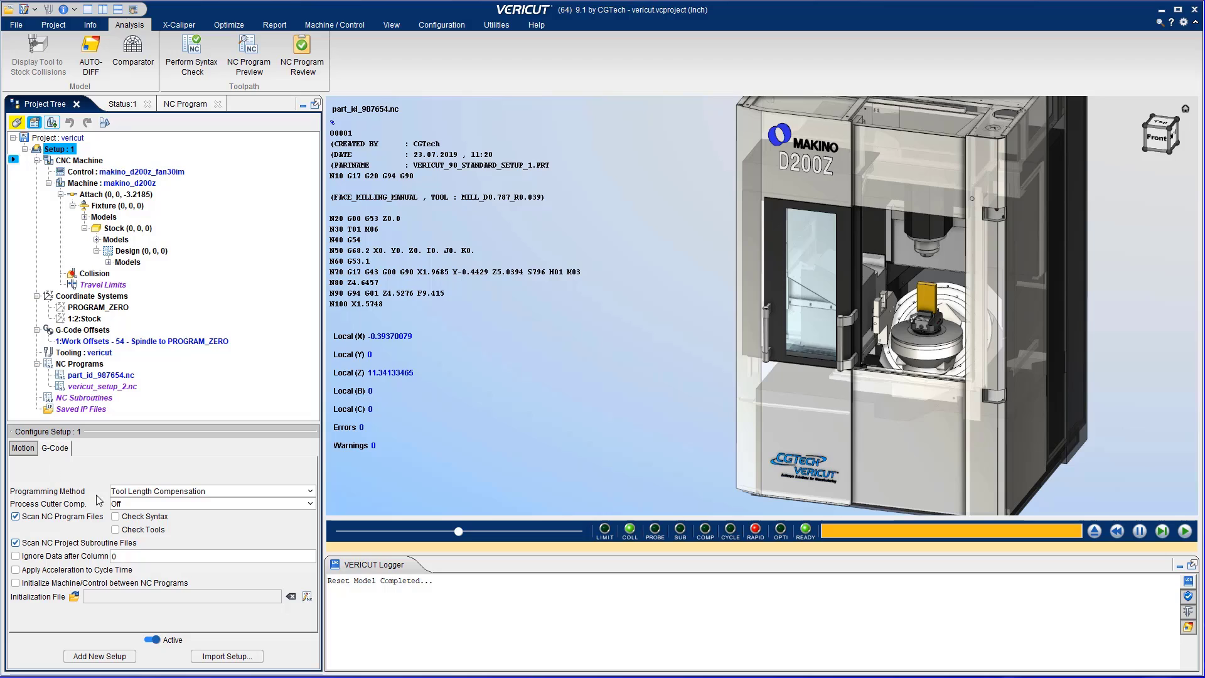
left_click(115, 517)
left_click(1094, 533)
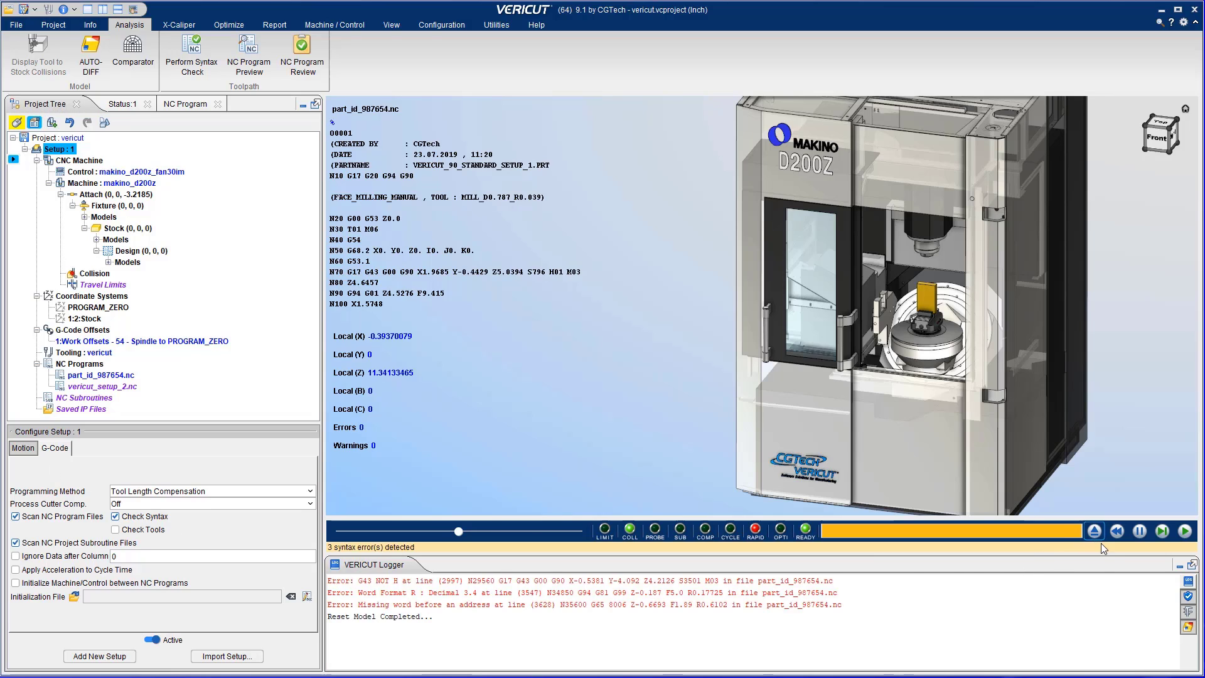
Show the NC program and locate the line of the logged G43 NOT H error.
left_click(186, 107)
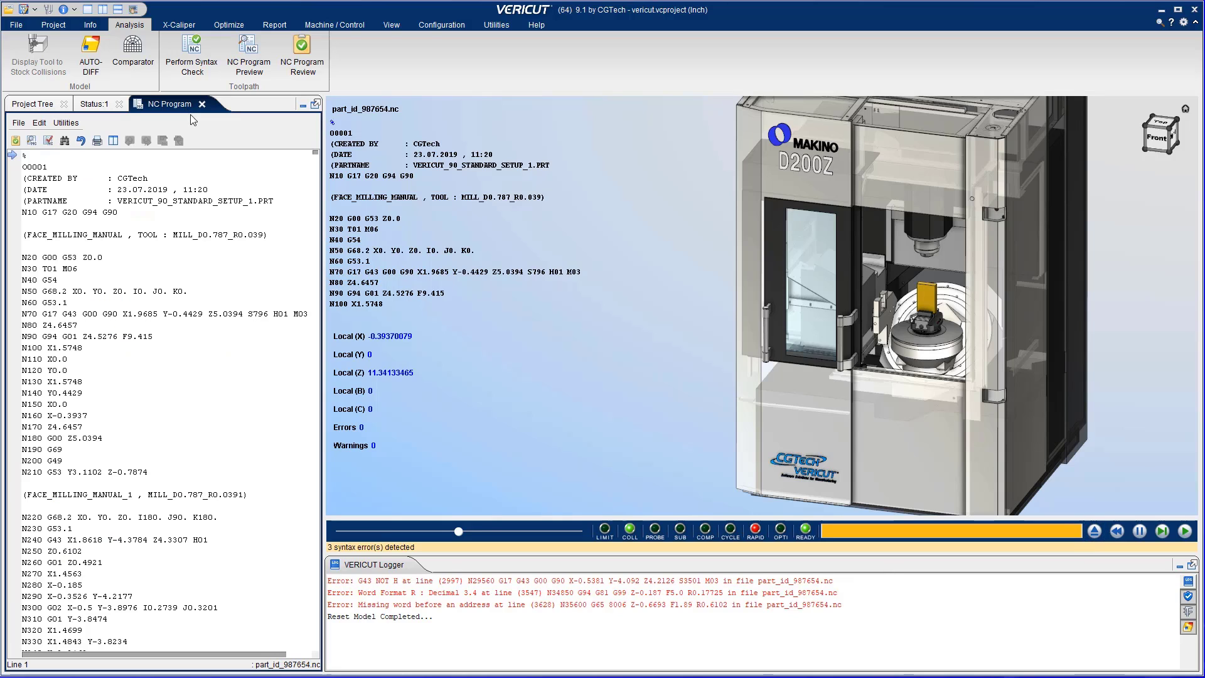
left_click(417, 593)
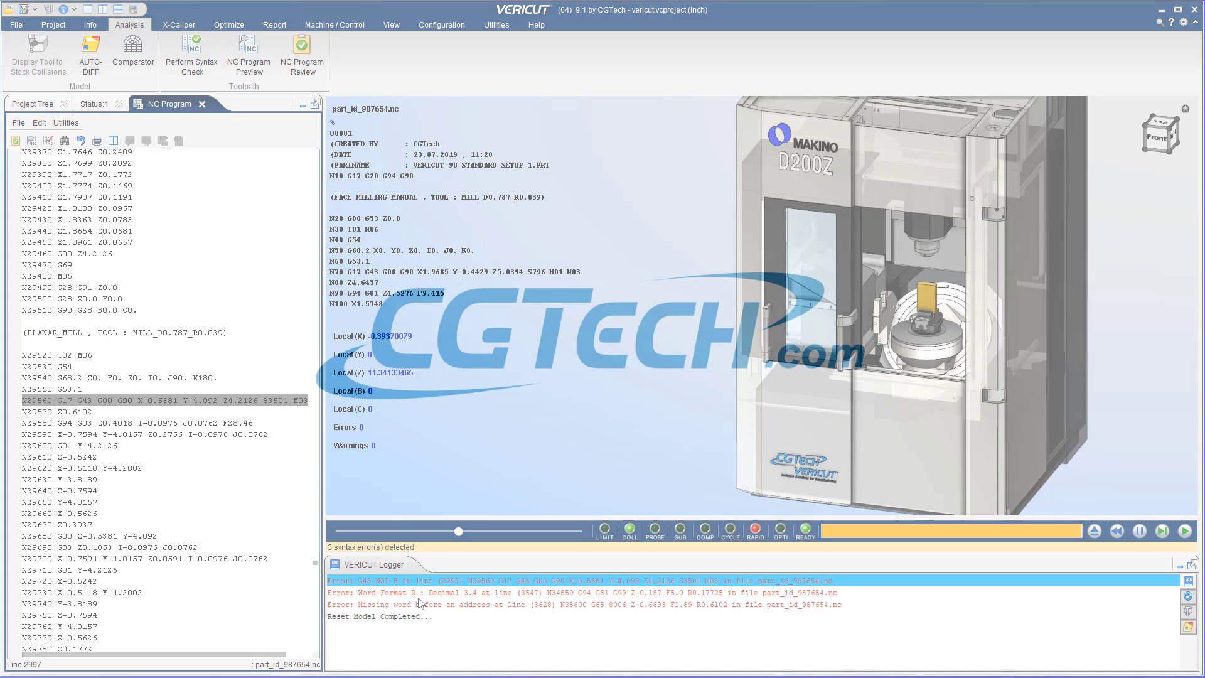